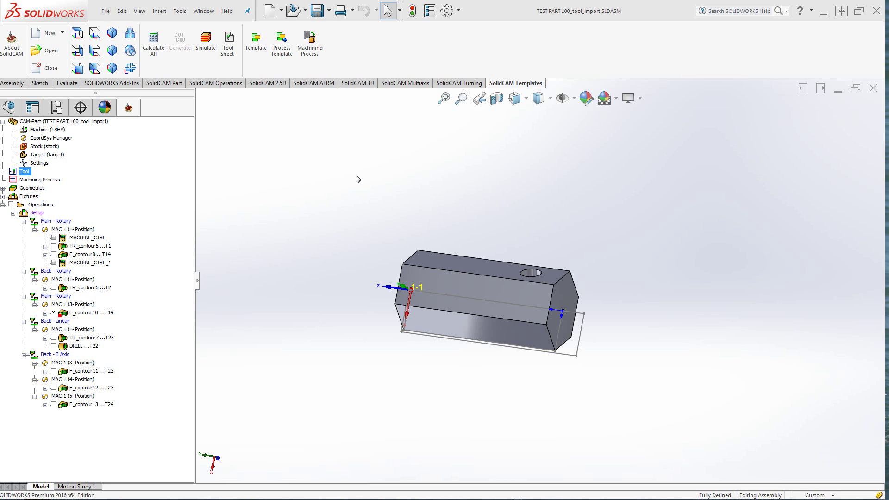
Open the part tool table with the machine mounting view and select tool 1 on the rotary turret
double_click(25, 172)
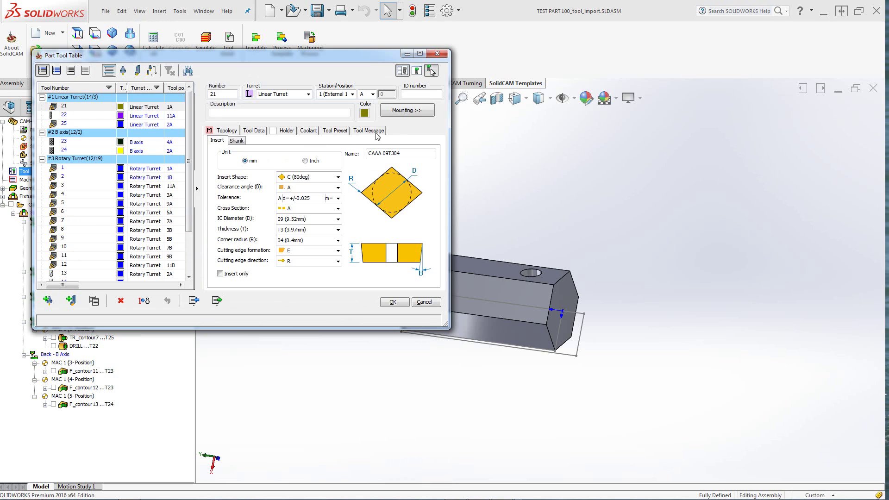
click(401, 113)
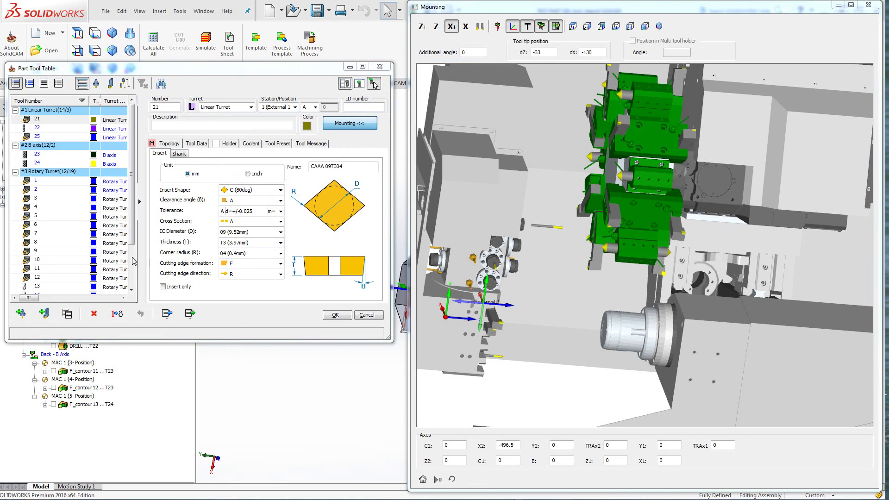
click(47, 181)
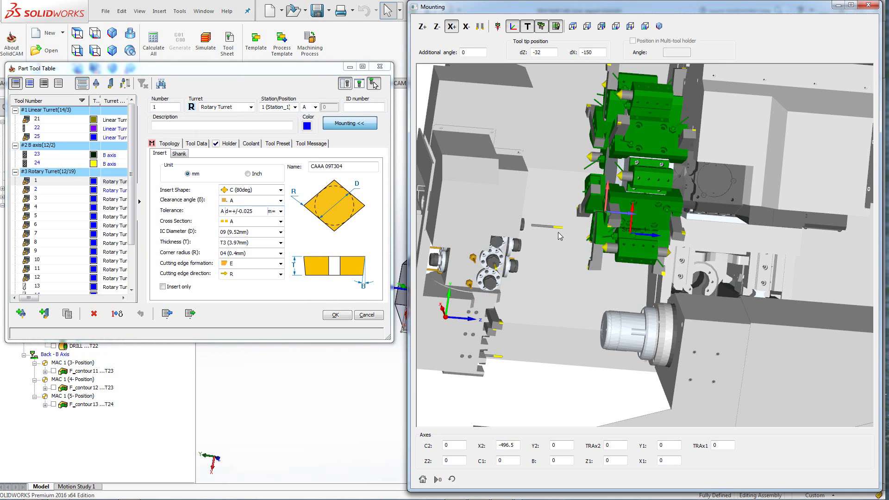
scroll(620, 228, up, 3)
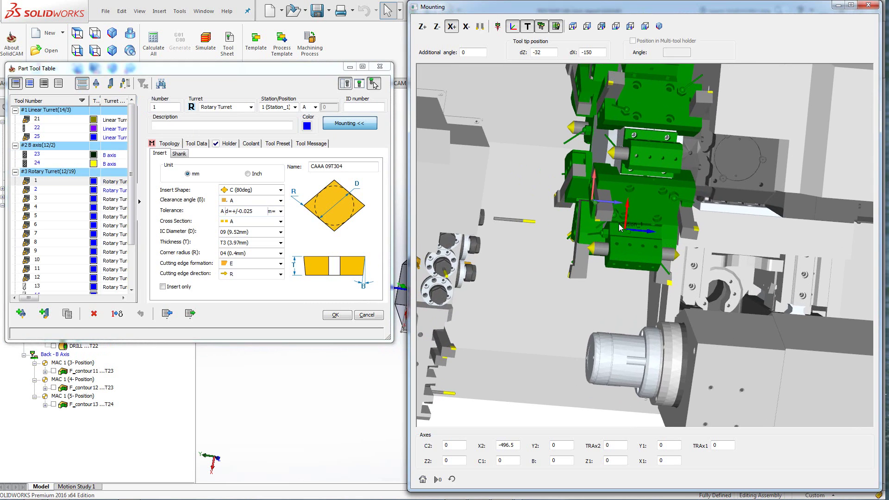
Set the tip position of rotary turret tool 1 to dZ -39 and dX -151
double_click(548, 52)
key(BackSpace)
text(5)
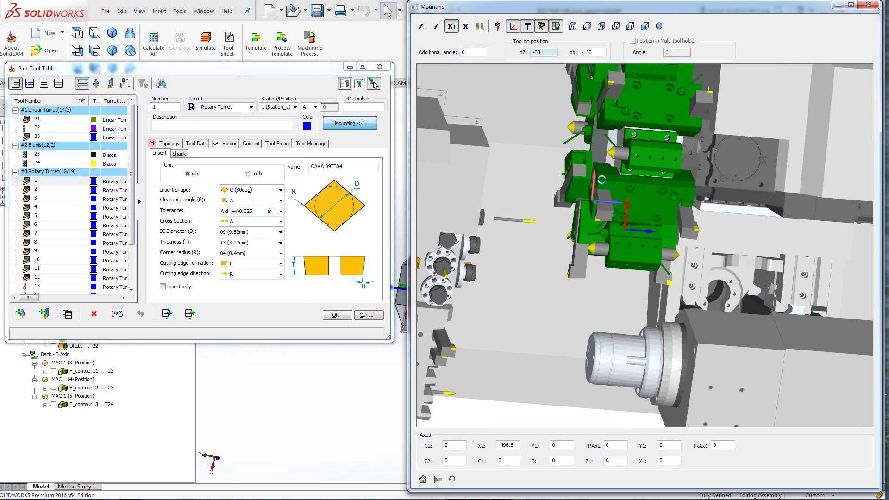
scroll(593, 241, up, 2)
scroll(564, 220, up, 1)
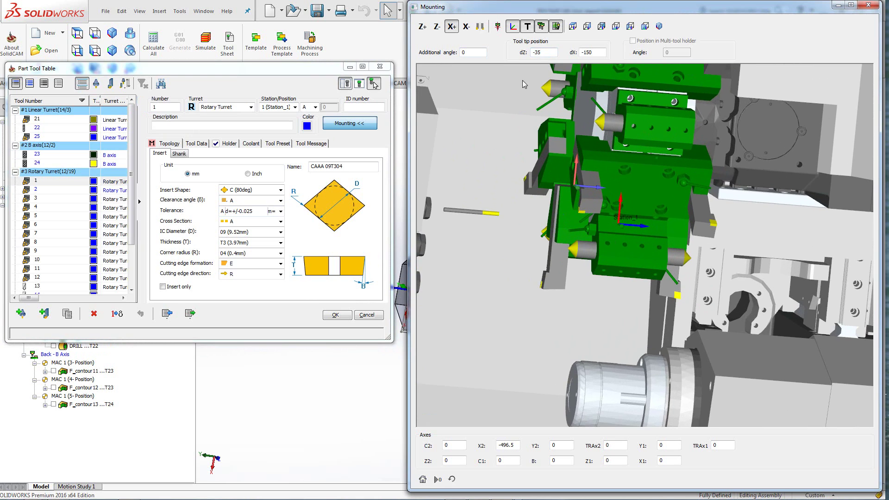
click(542, 53)
scroll(542, 54, down, 4)
Try changing the additional mounting angle of tool 1 and reset it to 0
click(477, 53)
scroll(477, 54, up, 4)
scroll(478, 53, down, 2)
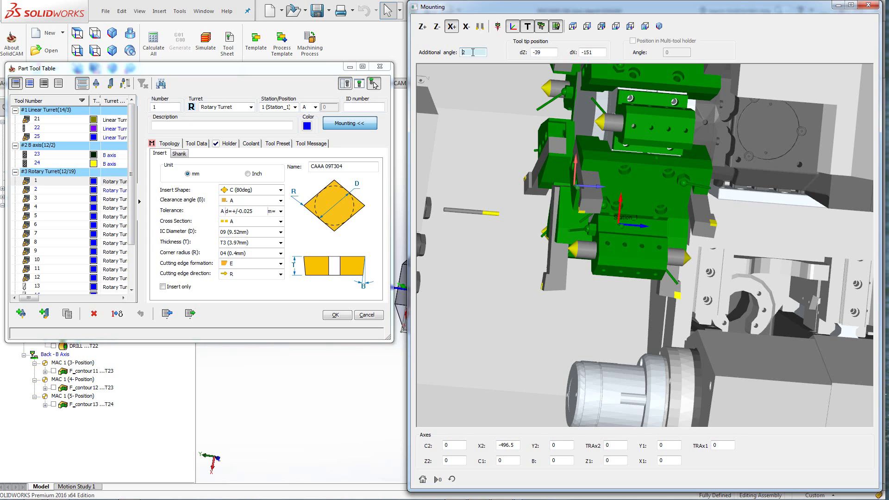
text(0)
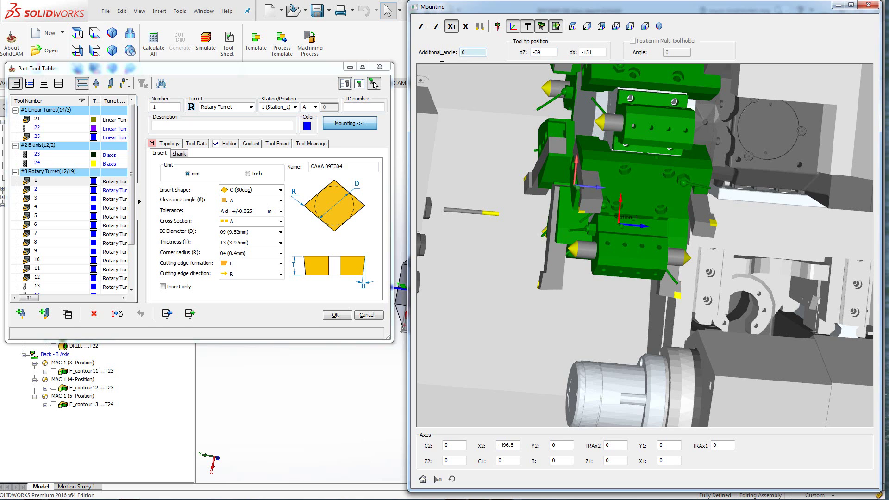
click(514, 169)
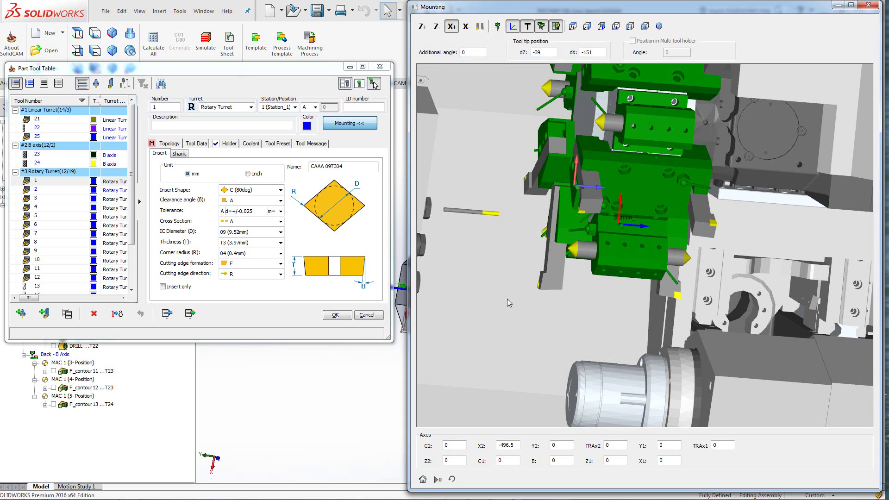
Set the outside holder length of tool 13 on the rotary turret to 50 mm
scroll(507, 298, down, 4)
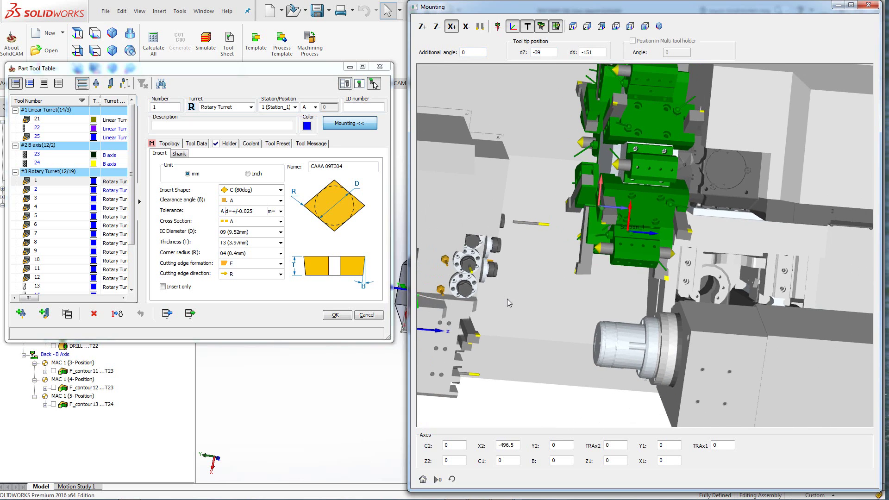
click(55, 287)
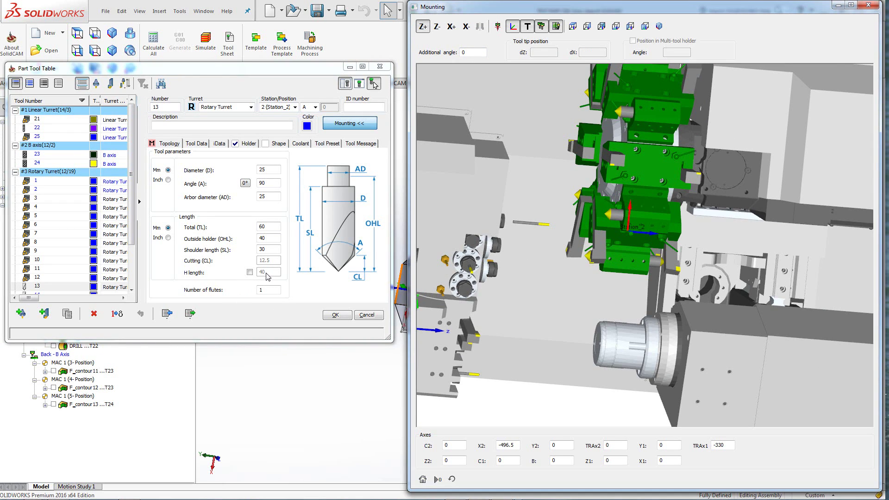
click(273, 237)
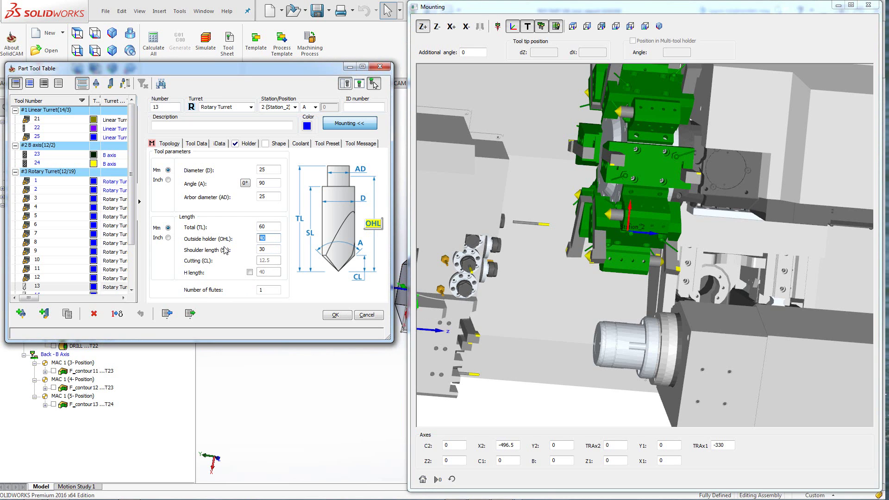
text(50)
click(267, 249)
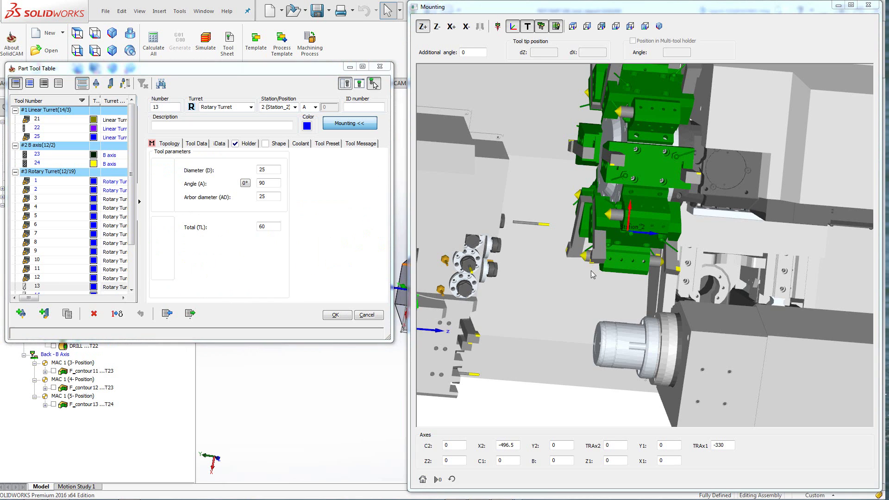
click(605, 284)
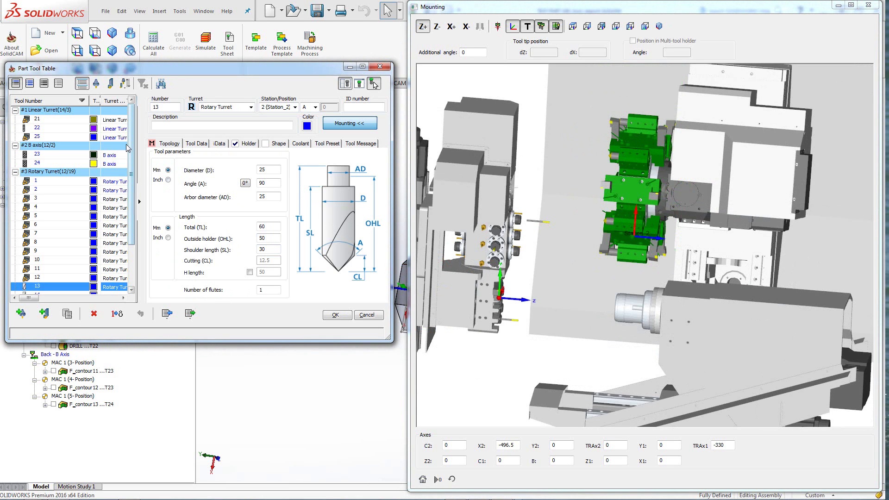
Select tool 21 on the linear turret, examine it closely in the mounting view and show its shank parameters
click(116, 120)
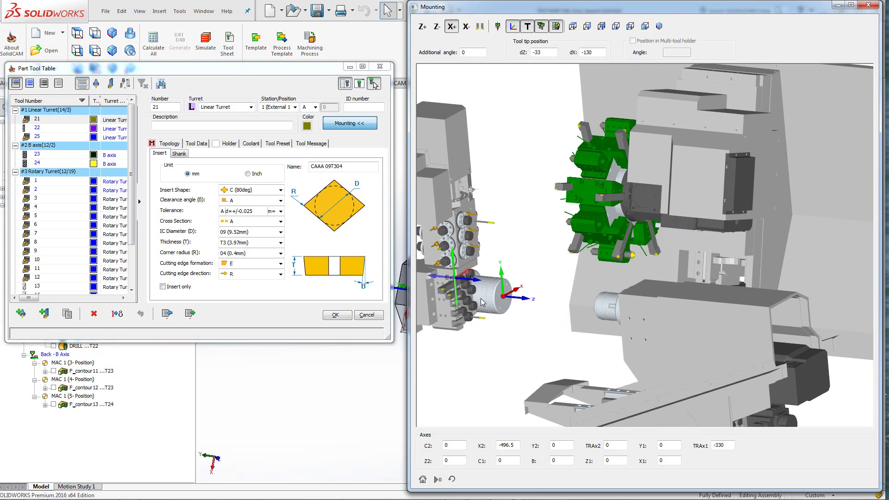
middle_drag(481, 298, 605, 287)
scroll(604, 292, up, 6)
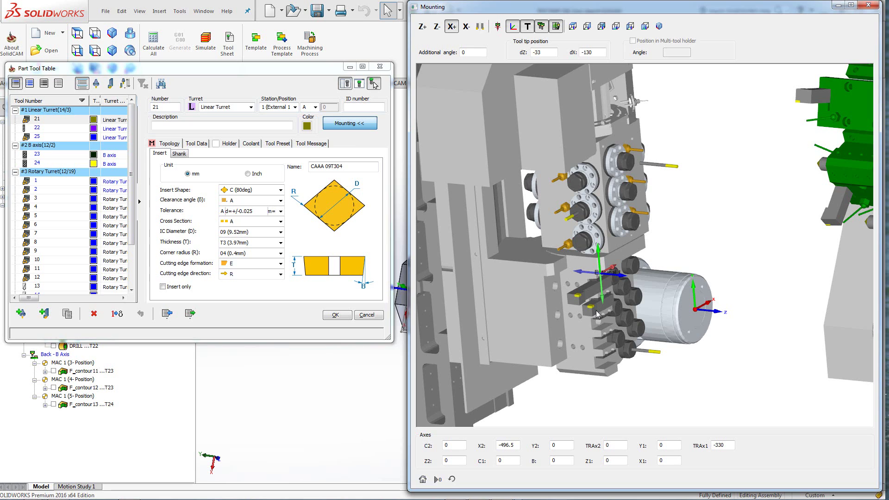
click(179, 154)
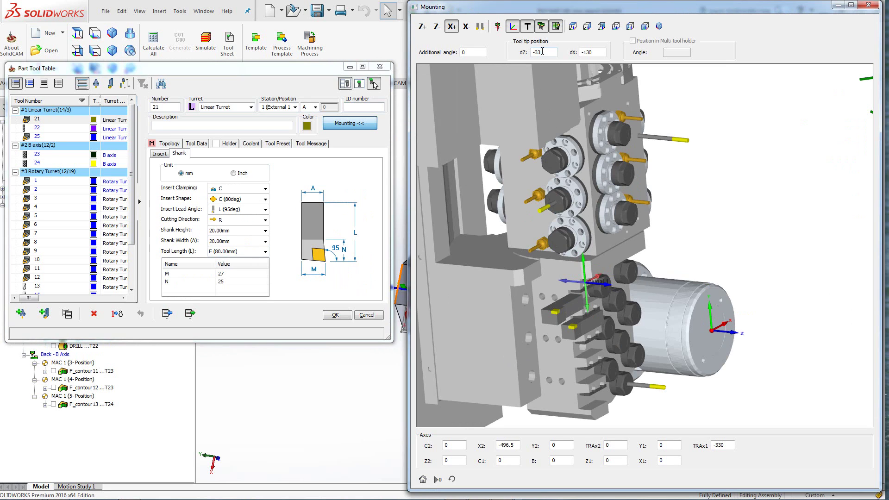
Raise the dX tip position of linear turret tool 21 gradually to -93, checking its place in the machine
double_click(595, 52)
scroll(595, 52, up, 7)
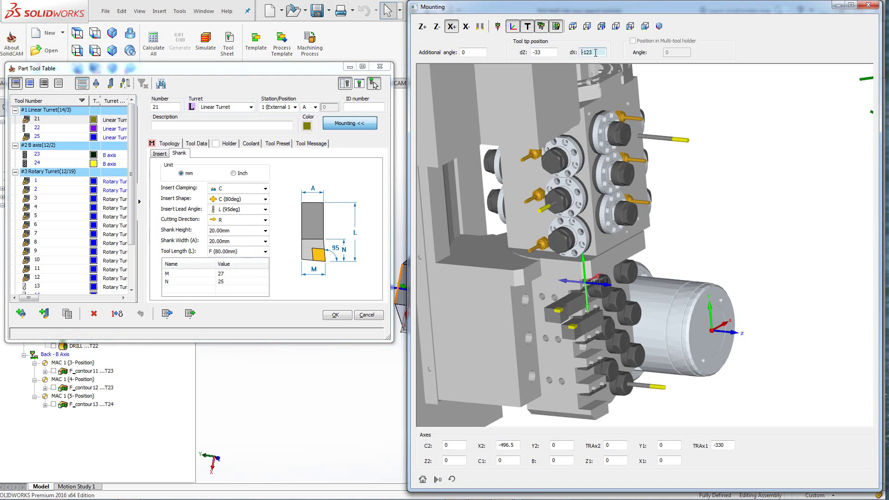
scroll(596, 52, up, 12)
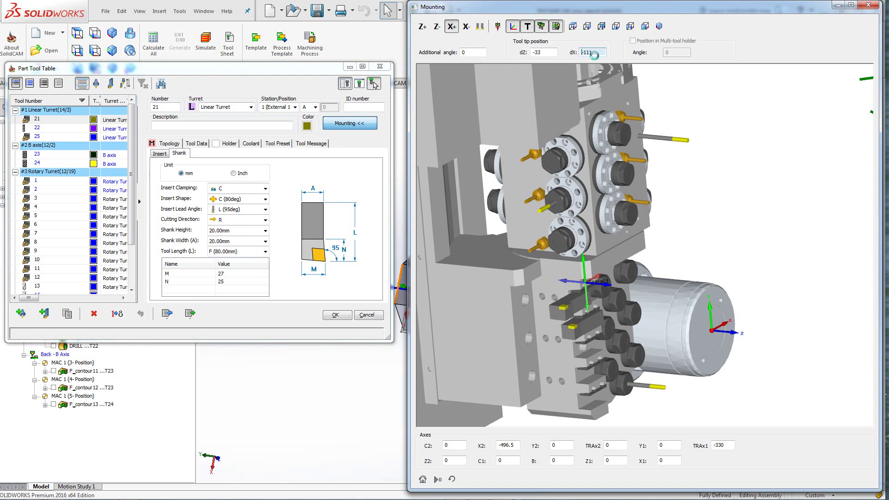
scroll(595, 52, up, 12)
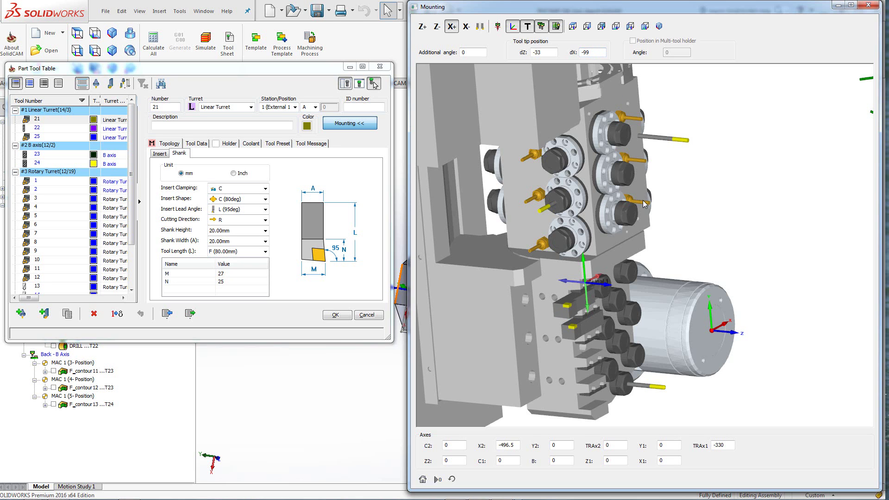
middle_drag(642, 200, 463, 294)
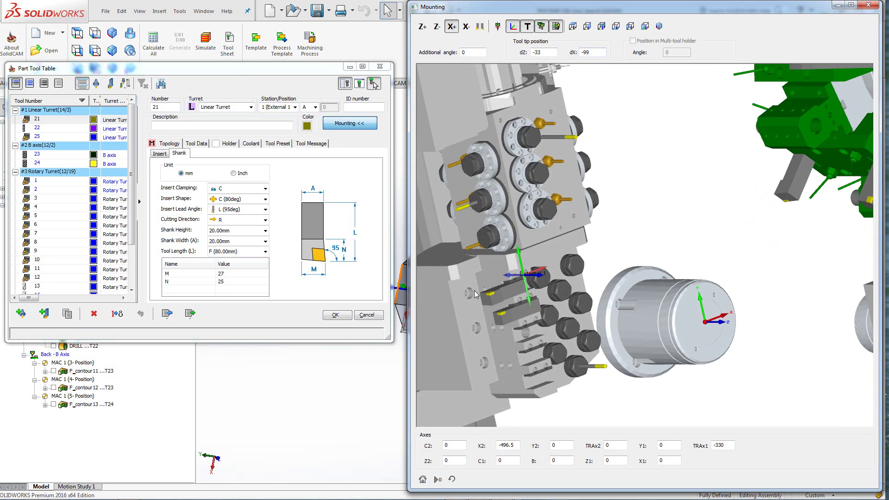
scroll(463, 297, up, 3)
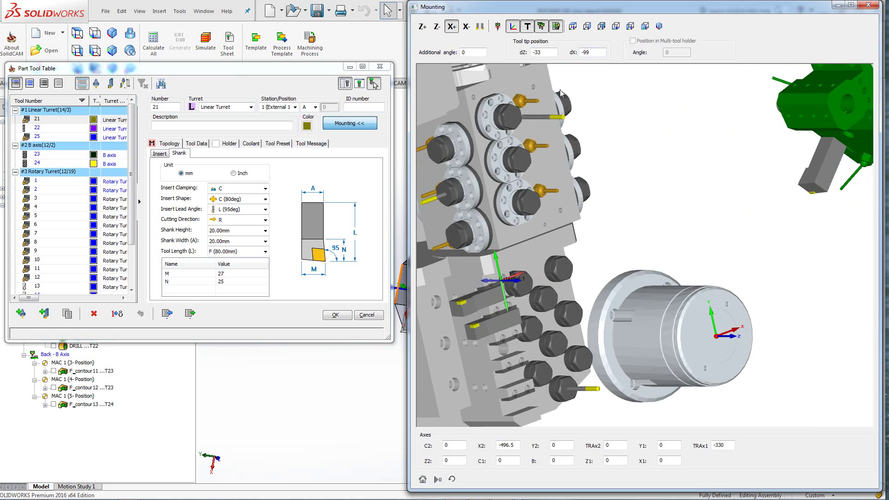
scroll(593, 52, up, 6)
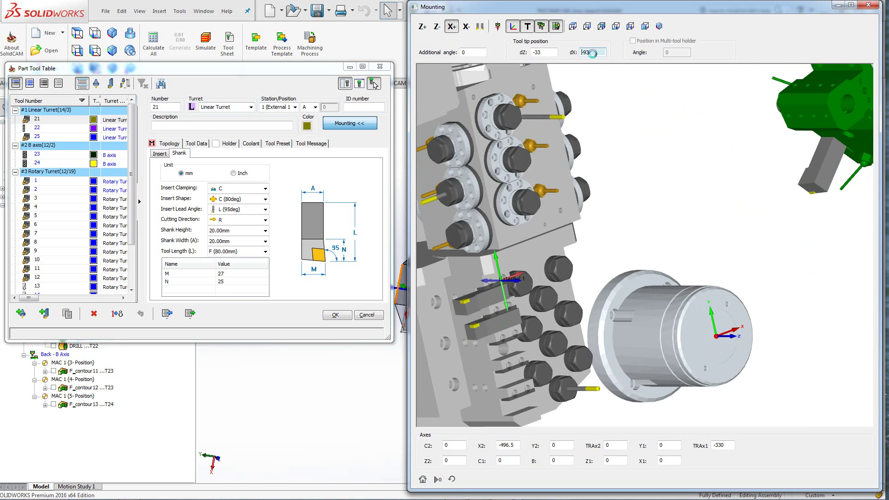
scroll(593, 52, up, 6)
Select tool 23 on the B axis and examine its position in the mounting view
click(37, 154)
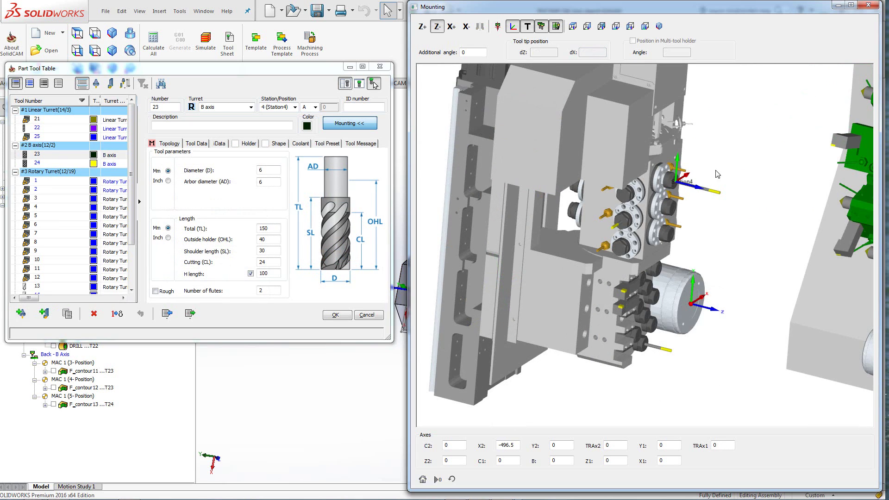
scroll(694, 180, up, 2)
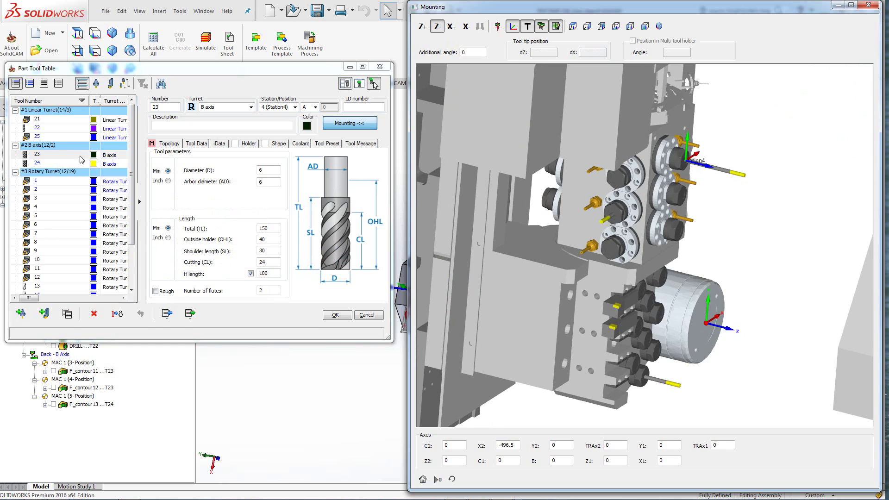
click(68, 155)
Preview the B axis rotating through -15, -34, -183 and -162, and return the machine axes to home
click(607, 128)
scroll(723, 178, down, 1)
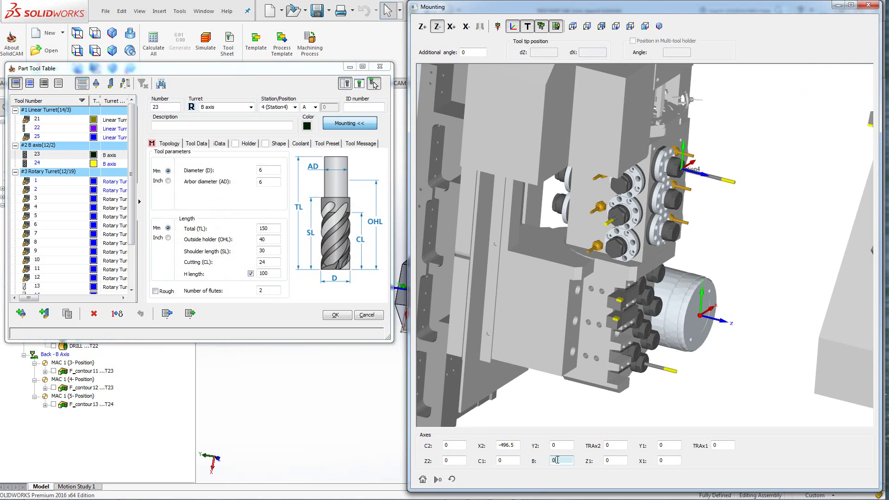
text(-15)
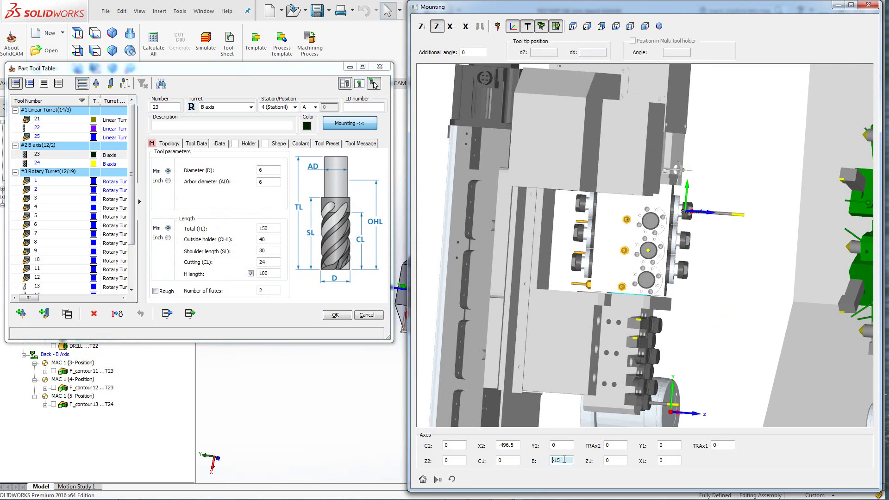
scroll(564, 460, down, 19)
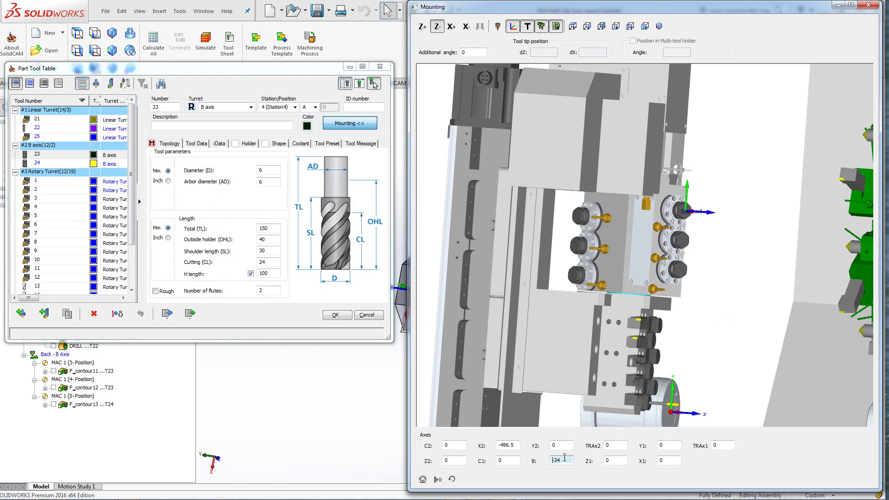
scroll(565, 458, down, 20)
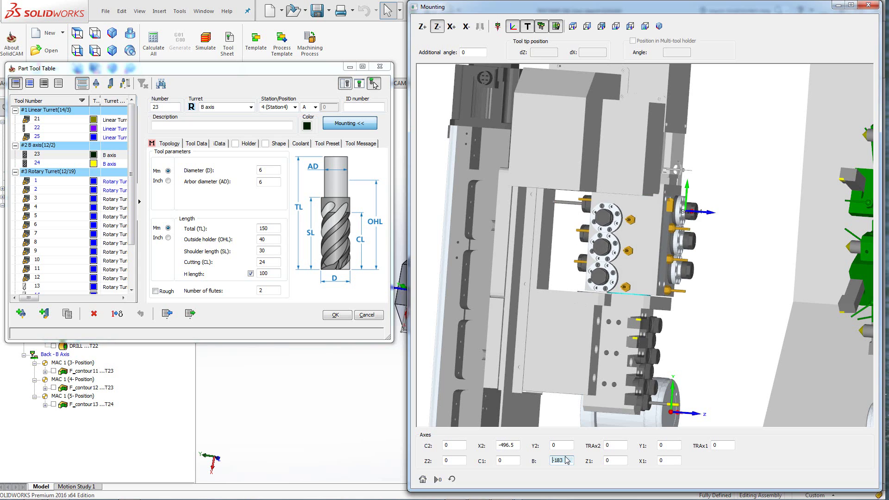
scroll(566, 459, up, 13)
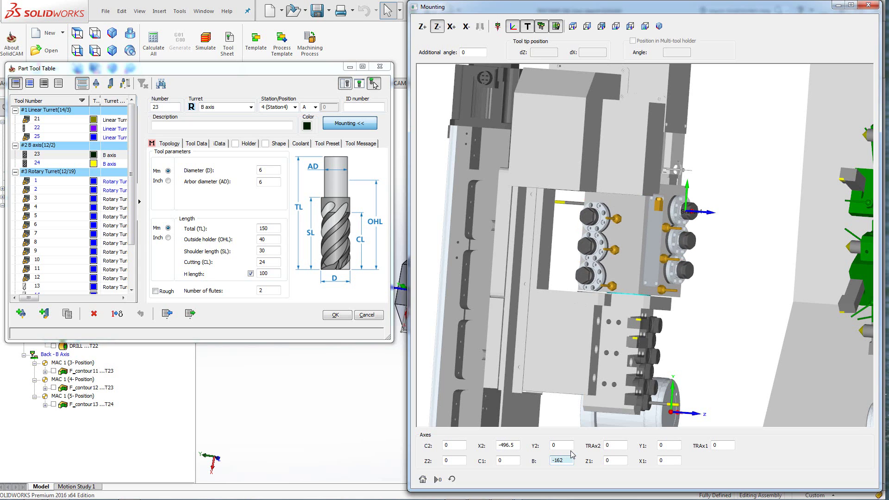
click(422, 480)
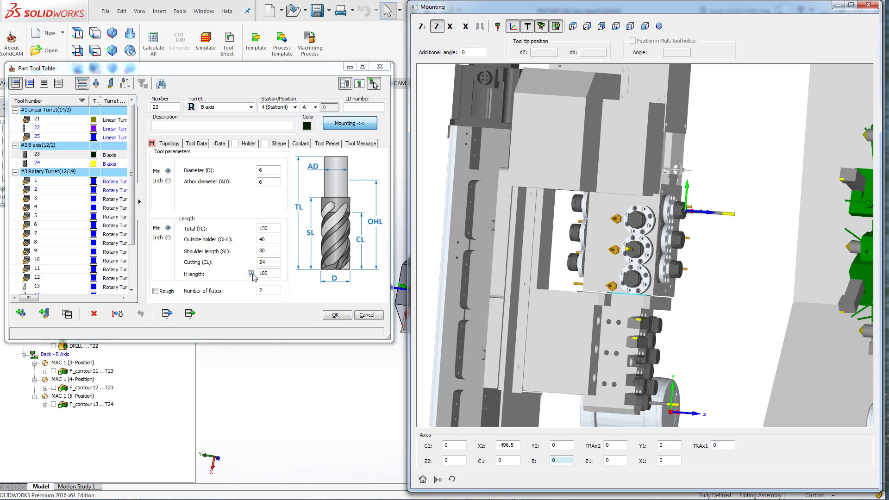
Set the H length of B axis tool 23 to 40 mm and examine its mounting up close
double_click(268, 273)
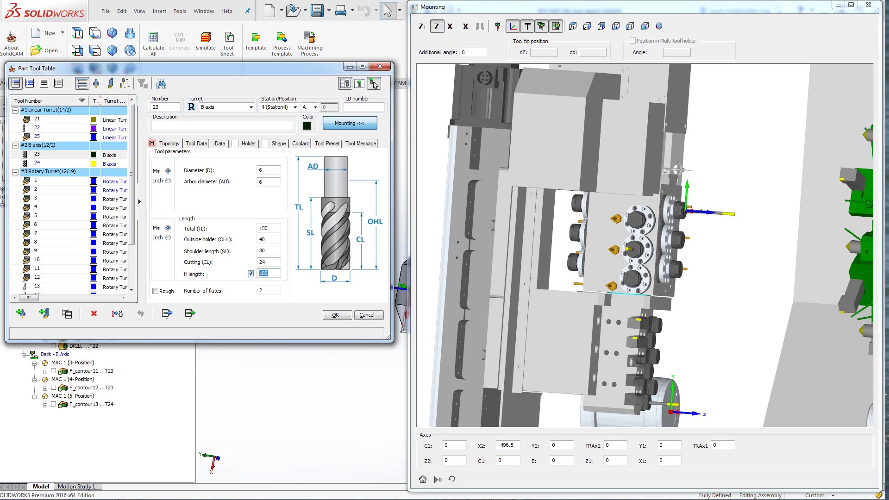
text(40)
key(Tab)
click(547, 206)
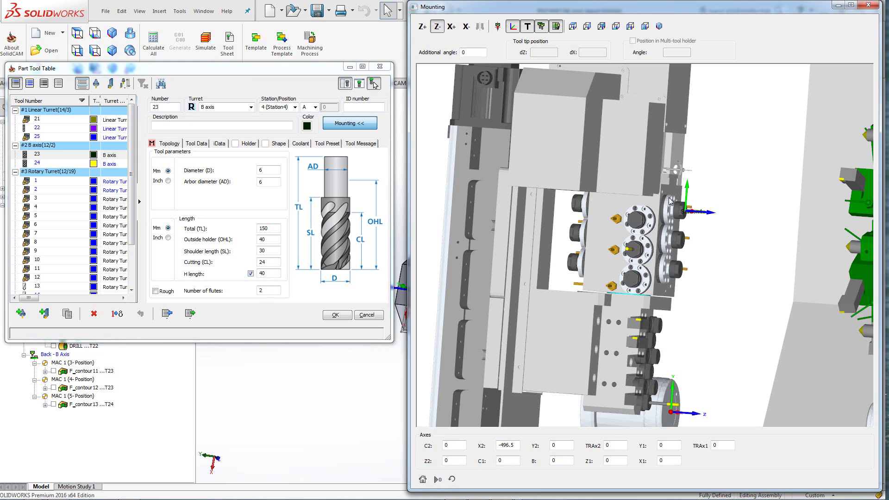
scroll(672, 200, up, 4)
scroll(678, 207, up, 3)
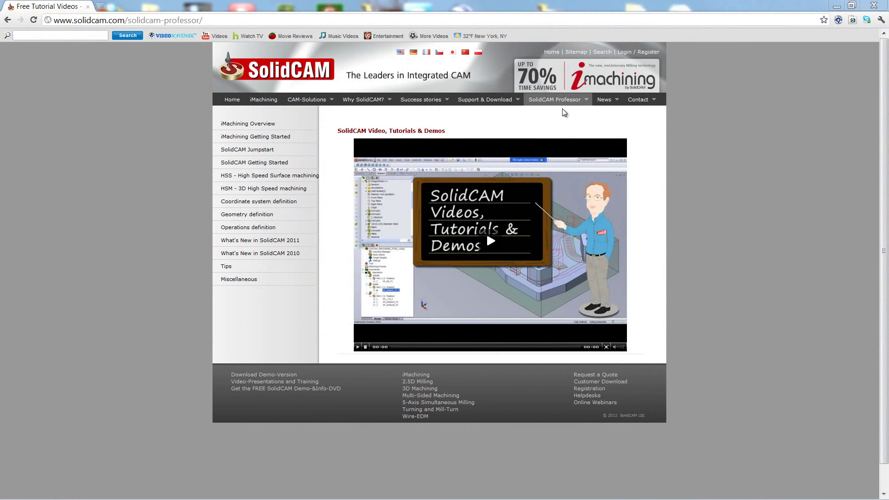
Switch to the SolidCAM website in the browser and show the list of SolidCAM Professor topics
mouse_move(565, 106)
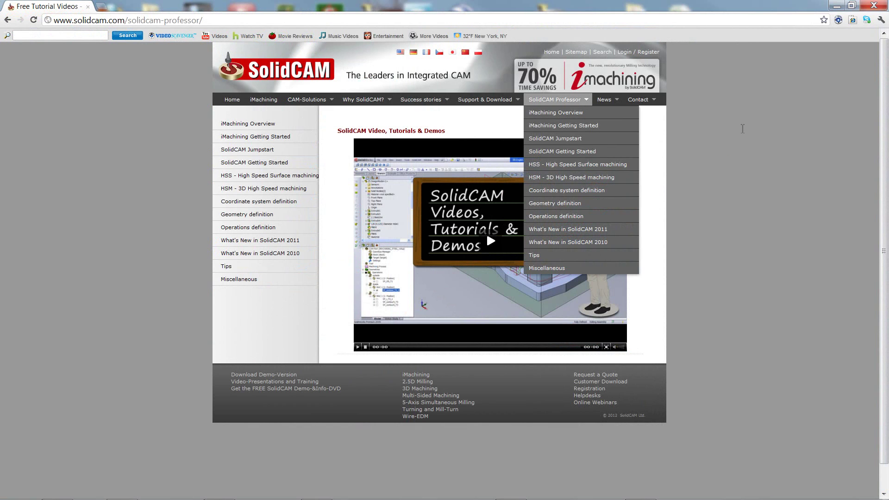